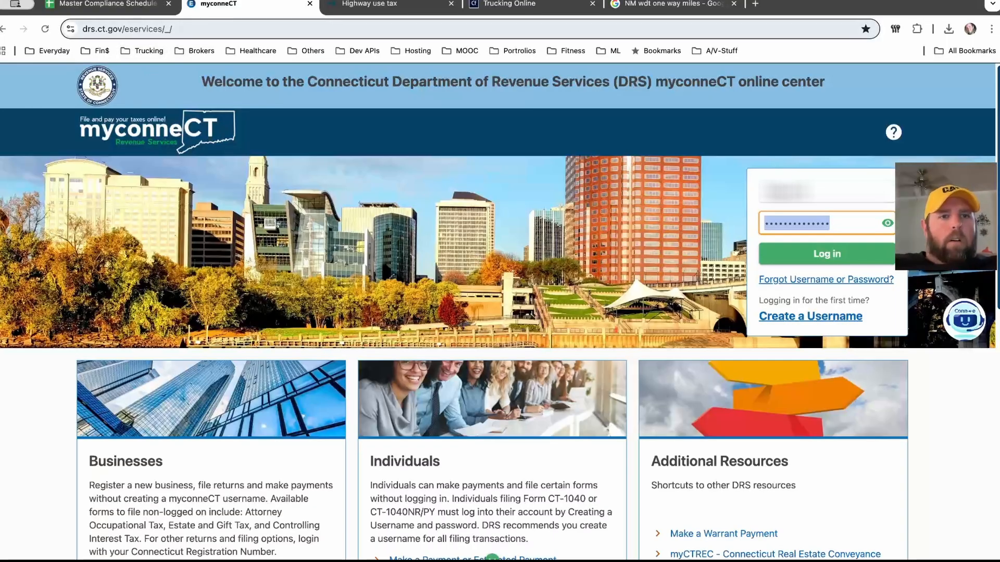
- Log in to the myconneCT business account with the account username and password
drag(173, 28, 66, 29)
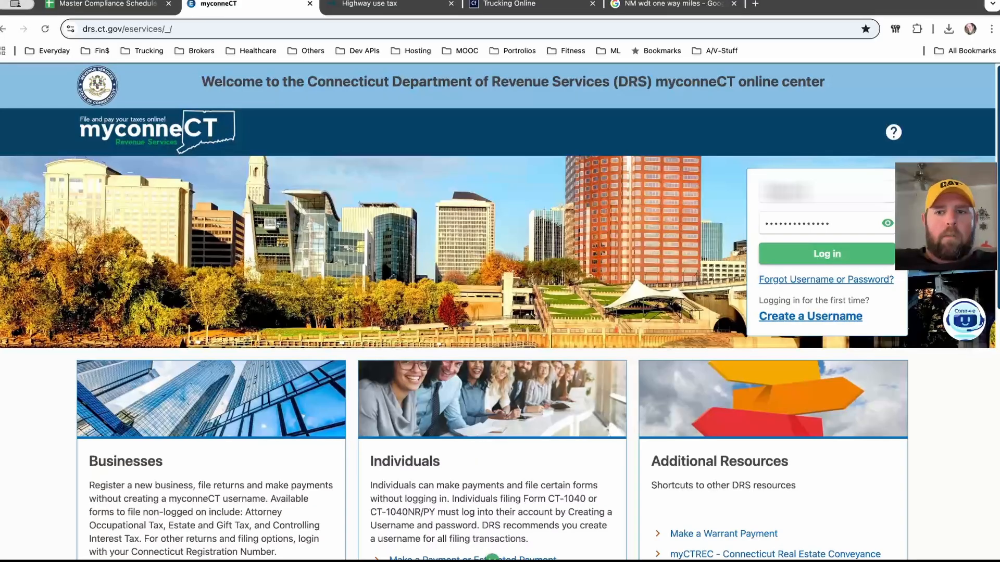
key(Return)
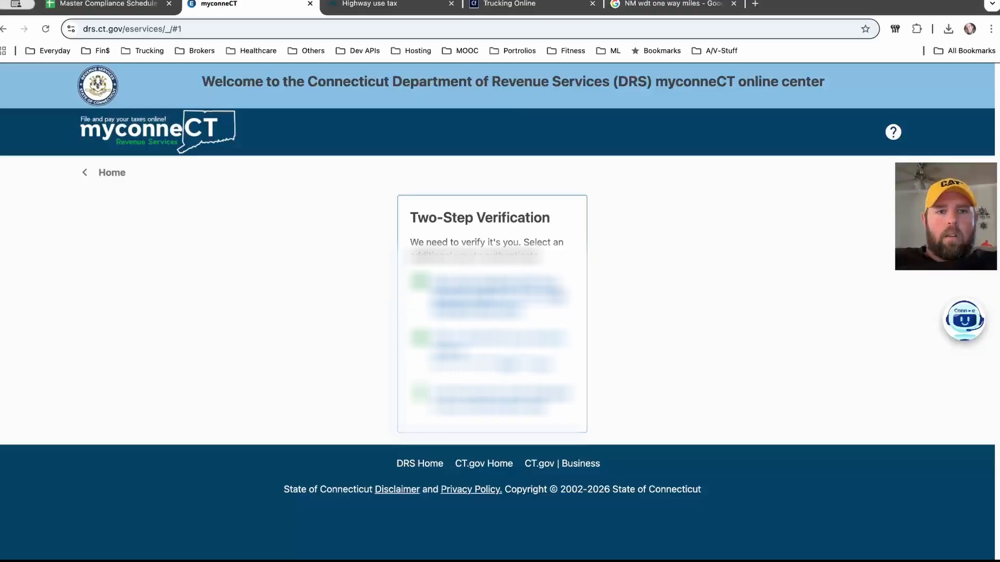
- Choose text-message verification and submit the received code
click(494, 295)
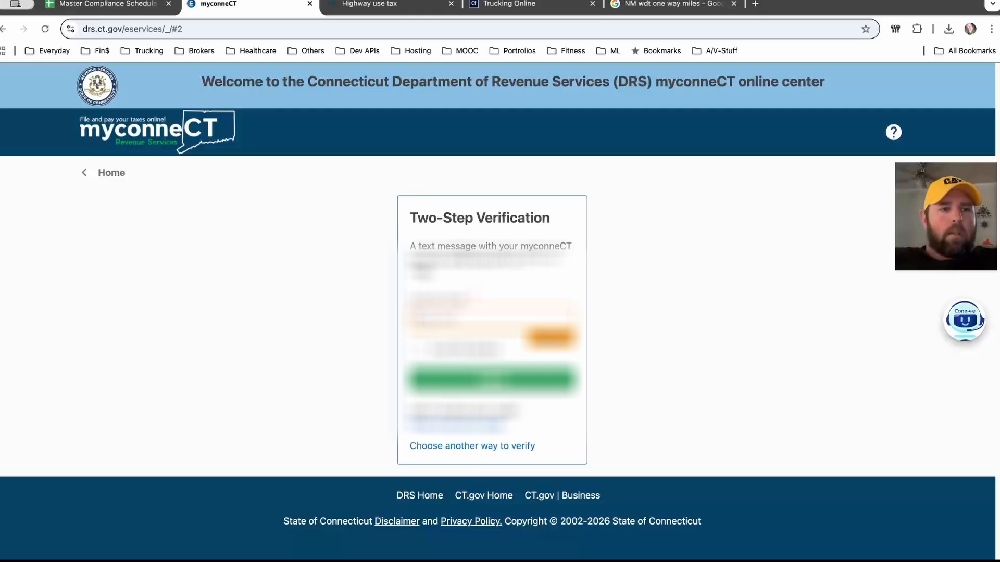
key(Return)
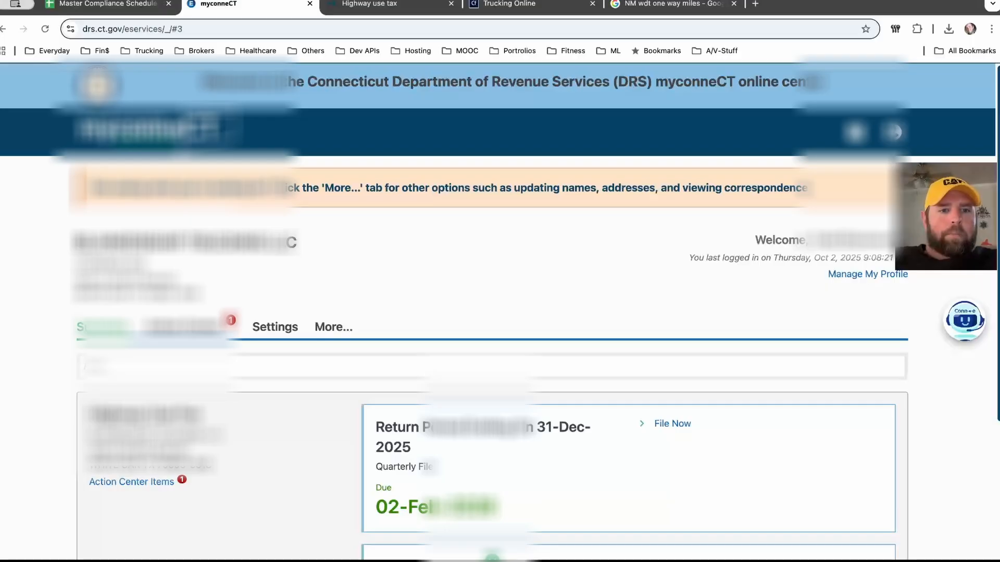
- Check the Action Center items, then go back to the account summary
scroll(500, 313, down, 1)
scroll(500, 313, down, 4)
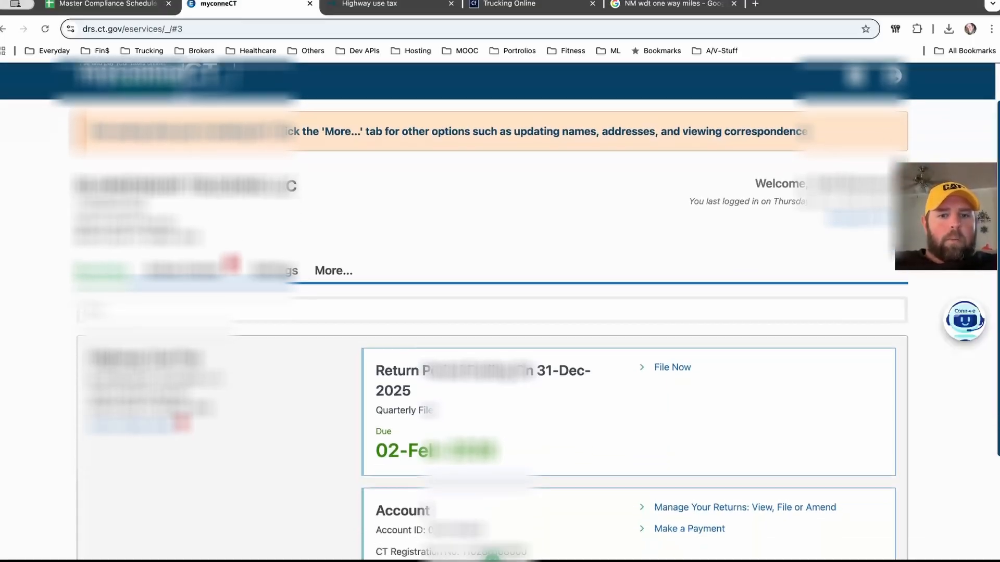
scroll(500, 313, up, 3)
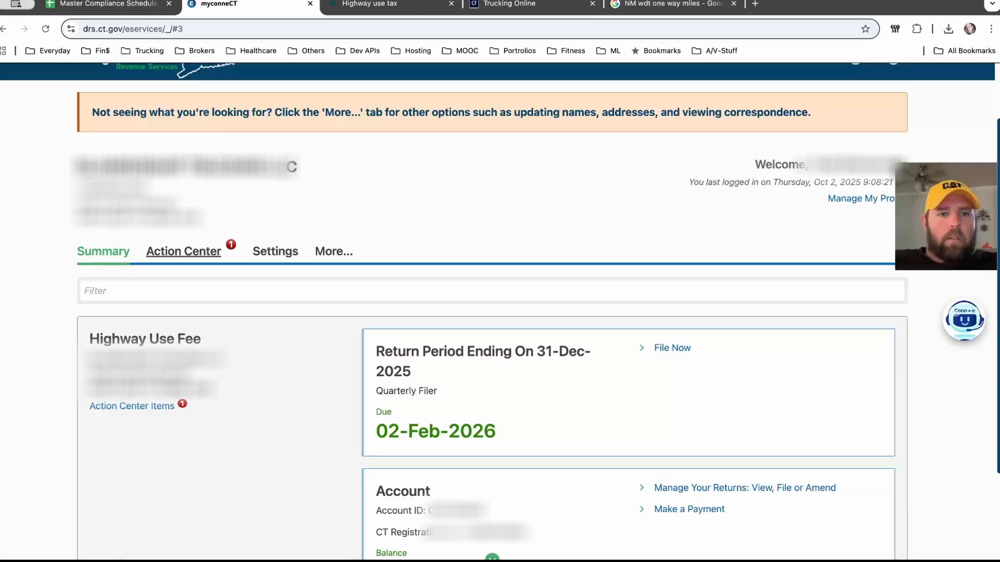
click(183, 252)
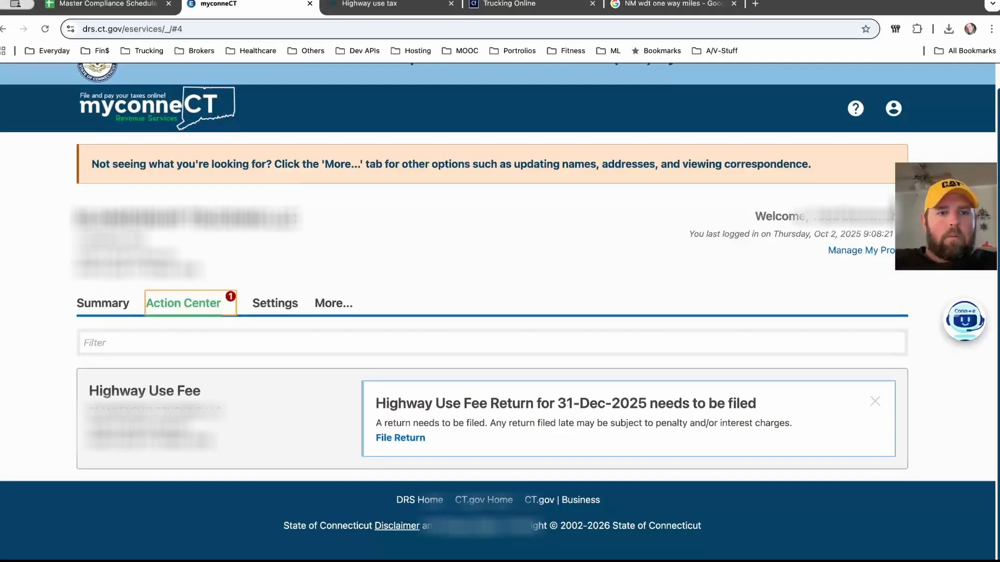
click(102, 303)
- Start filing the 31-Dec-2025 Highway Use Fee return from its Action Center card
scroll(102, 303, down, 4)
scroll(497, 312, down, 1)
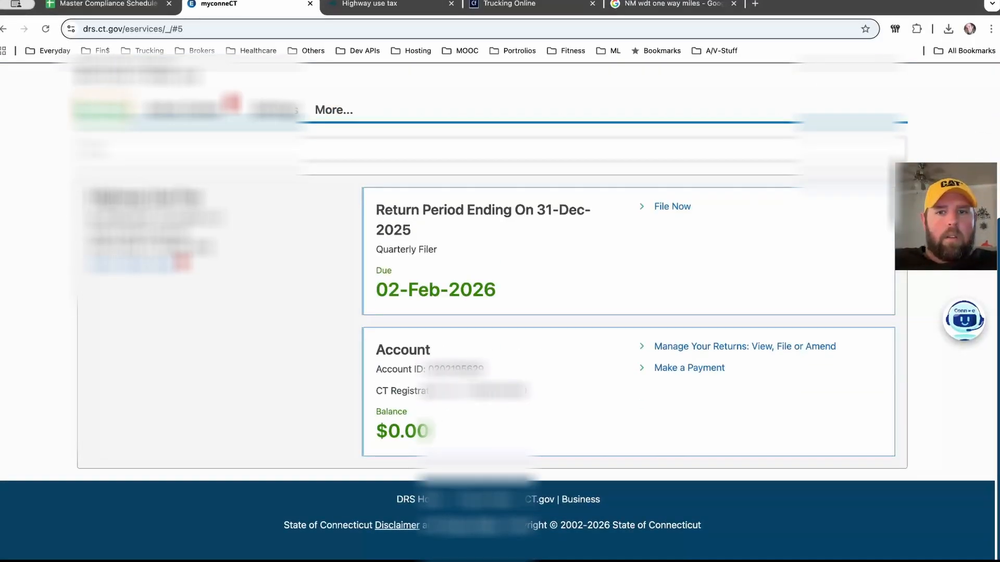
click(673, 207)
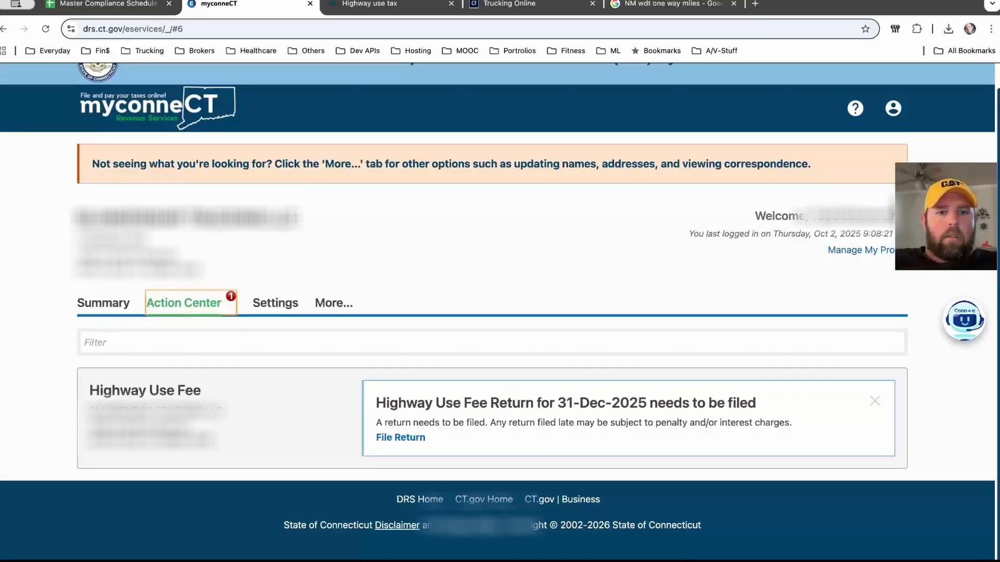
click(401, 438)
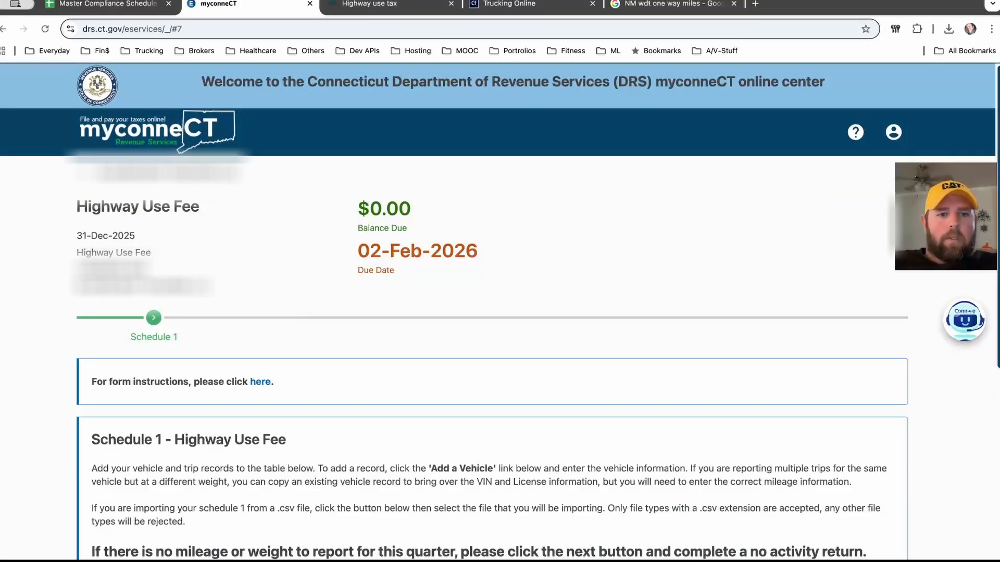
- Scroll through the empty Schedule 1 vehicle table without adding any vehicles
scroll(499, 308, down, 3)
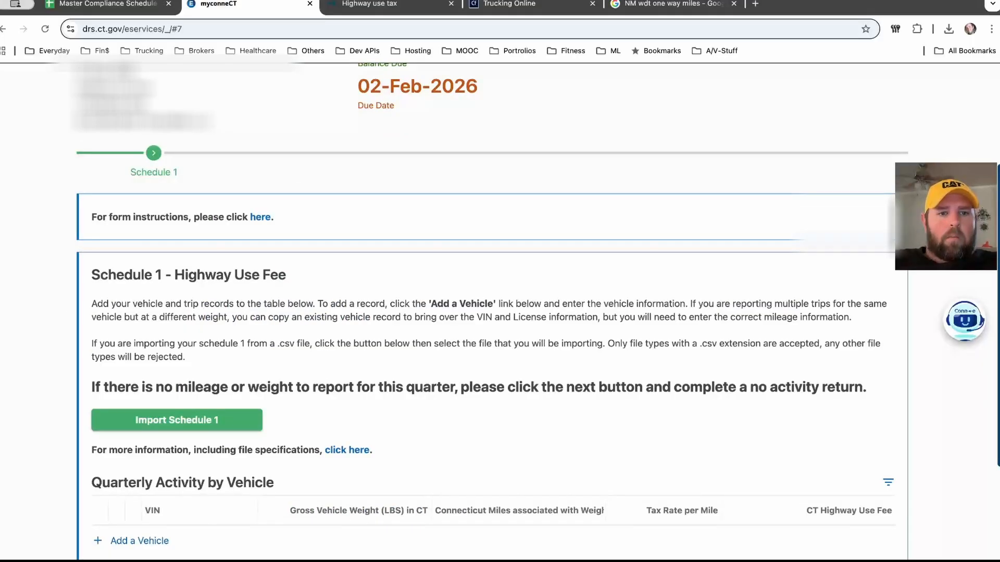
scroll(484, 305, down, 1)
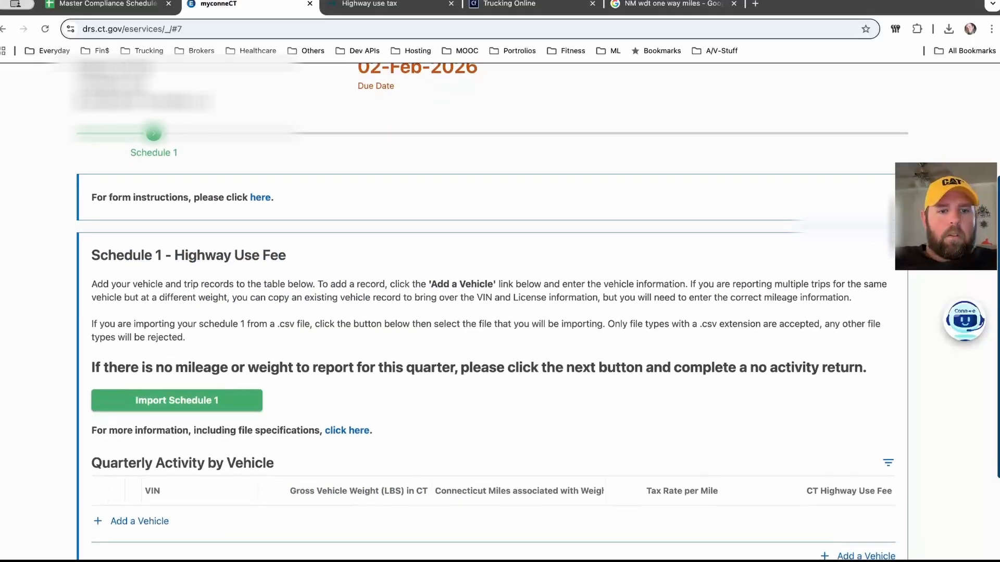
scroll(500, 307, down, 3)
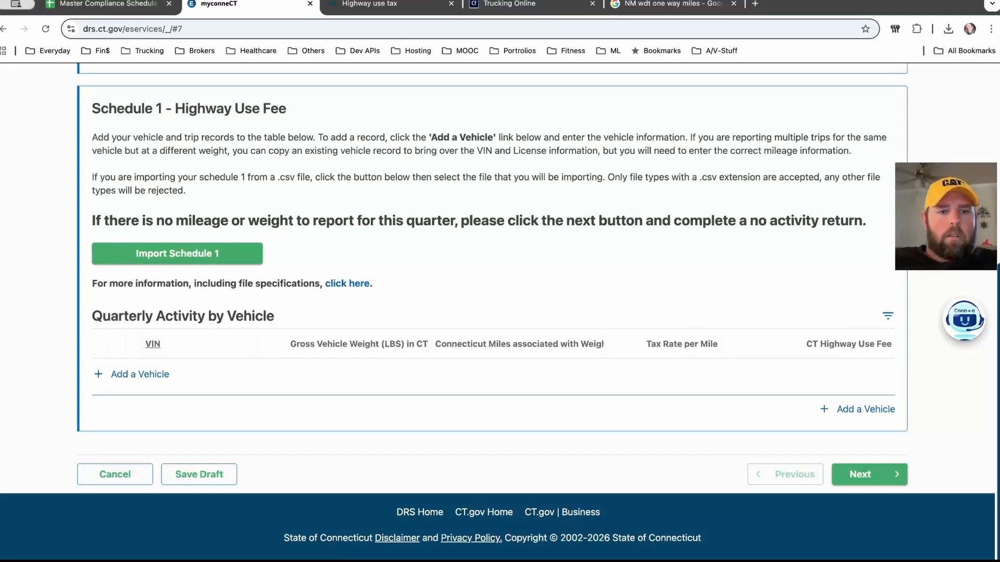
scroll(499, 307, up, 1)
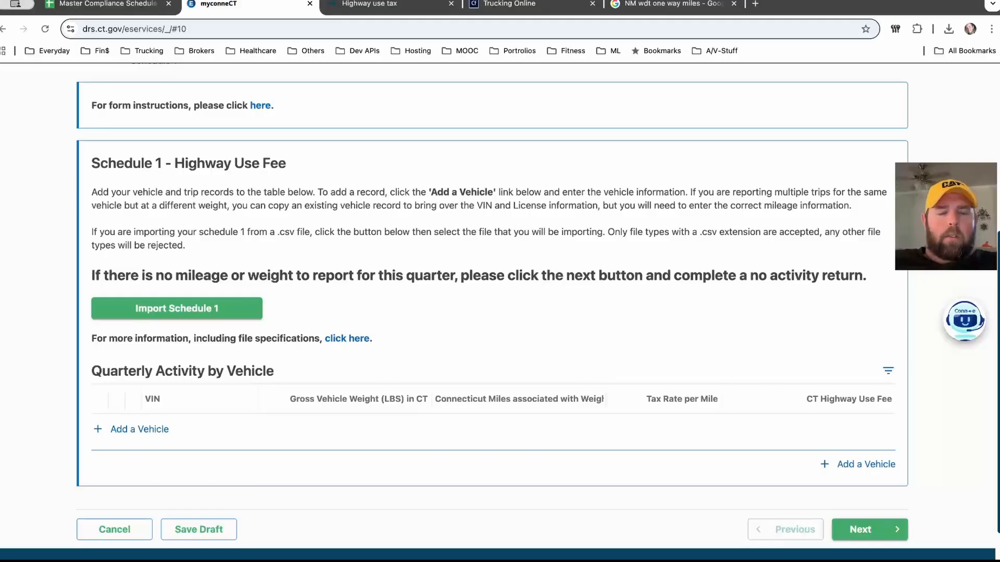
scroll(500, 307, down, 1)
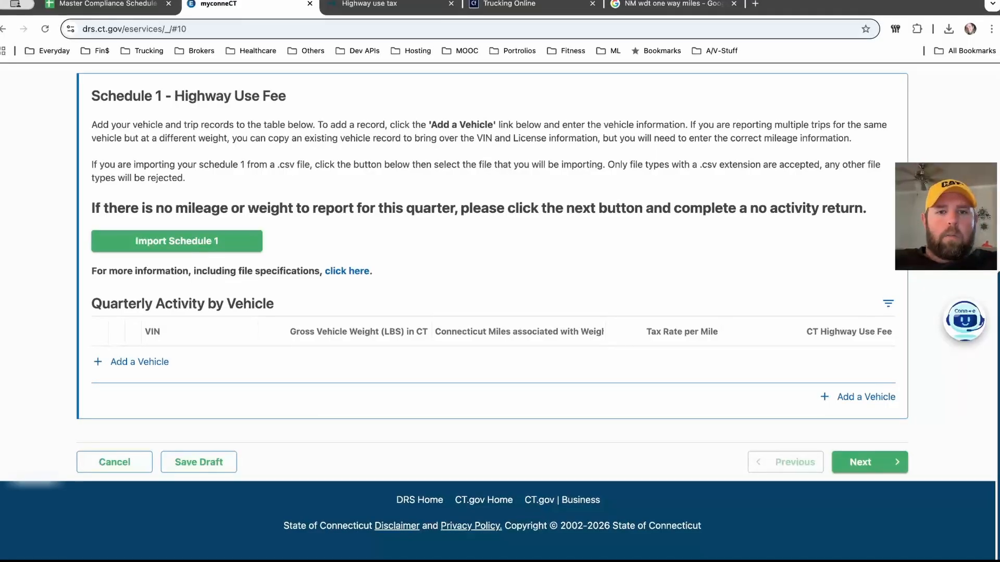
- Continue past Schedule 1, tick the $0 tax due acknowledgement, and advance to Confirm Submission
click(869, 462)
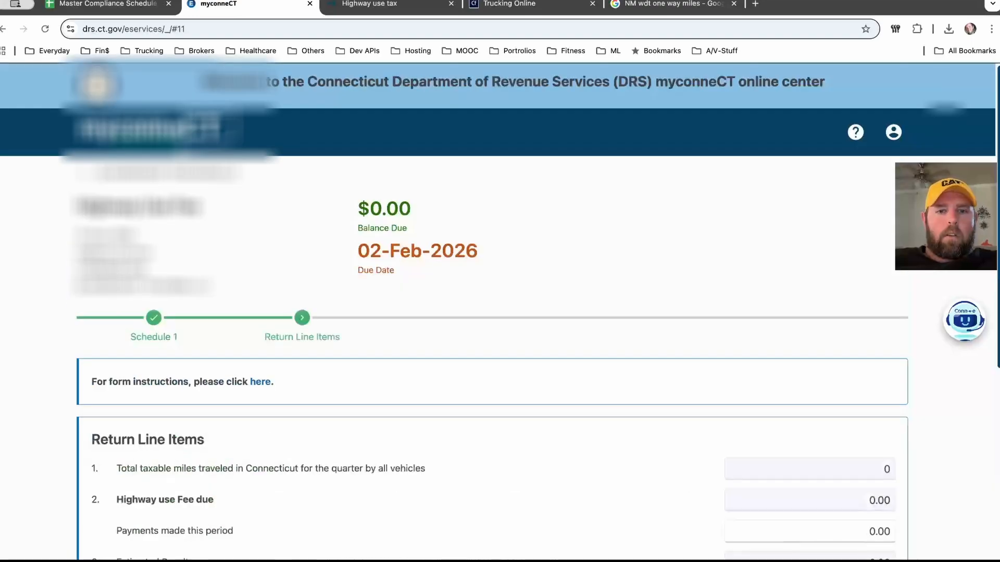
scroll(497, 312, down, 3)
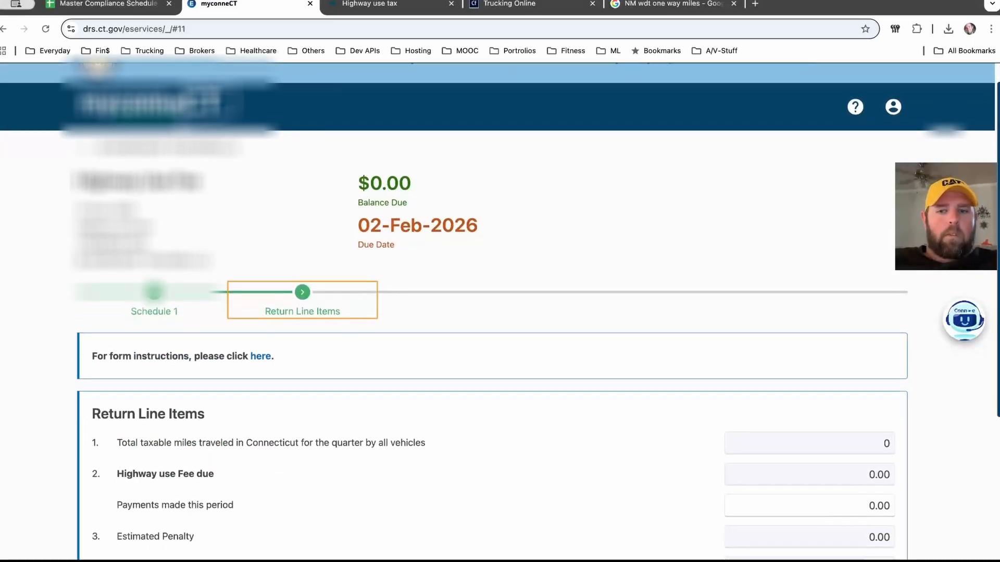
scroll(497, 312, down, 1)
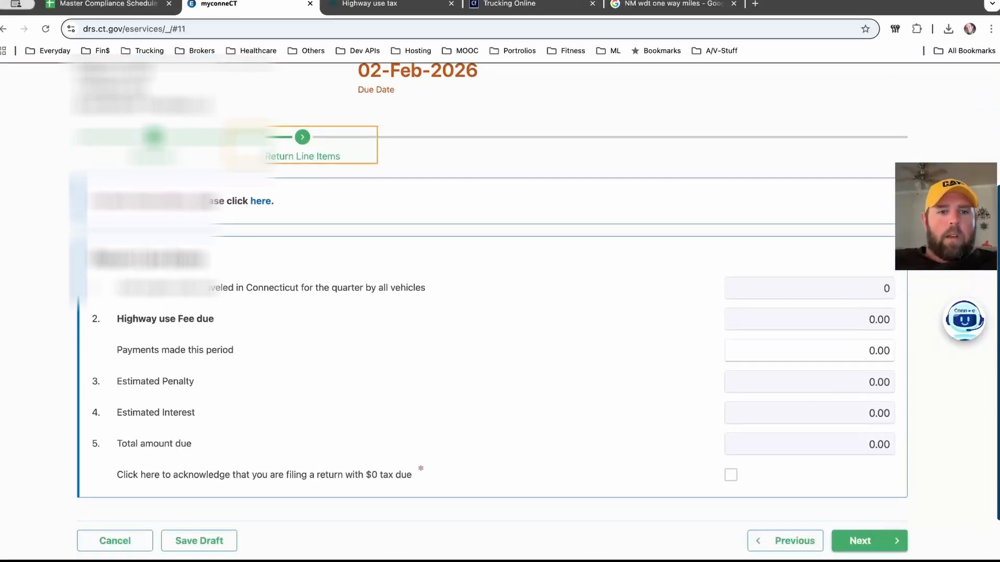
scroll(498, 312, down, 2)
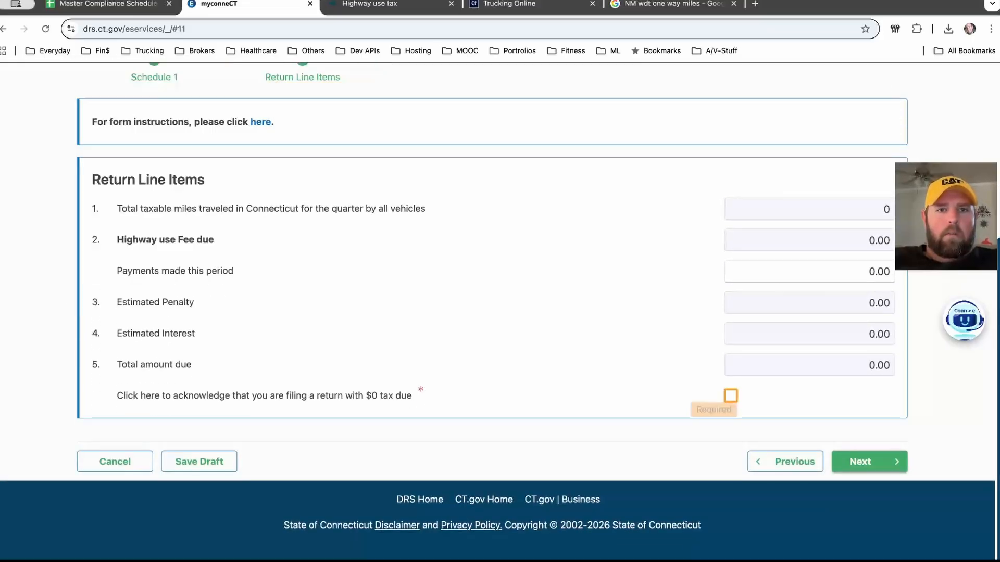
click(730, 396)
click(859, 462)
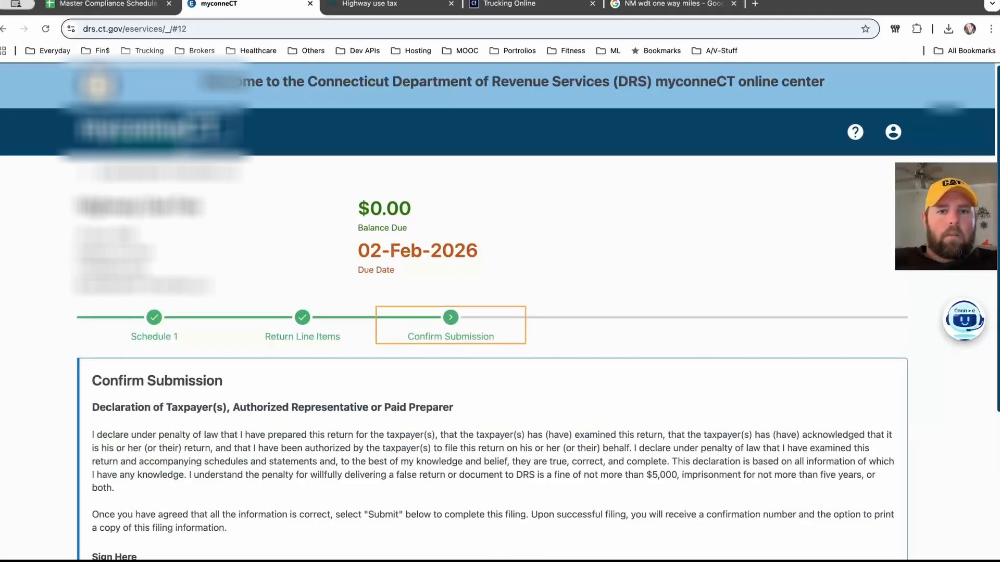
- Enter the taxpayer's name in the Taxpayer Signature field and submit the Highway Use Fee return
scroll(492, 312, down, 3)
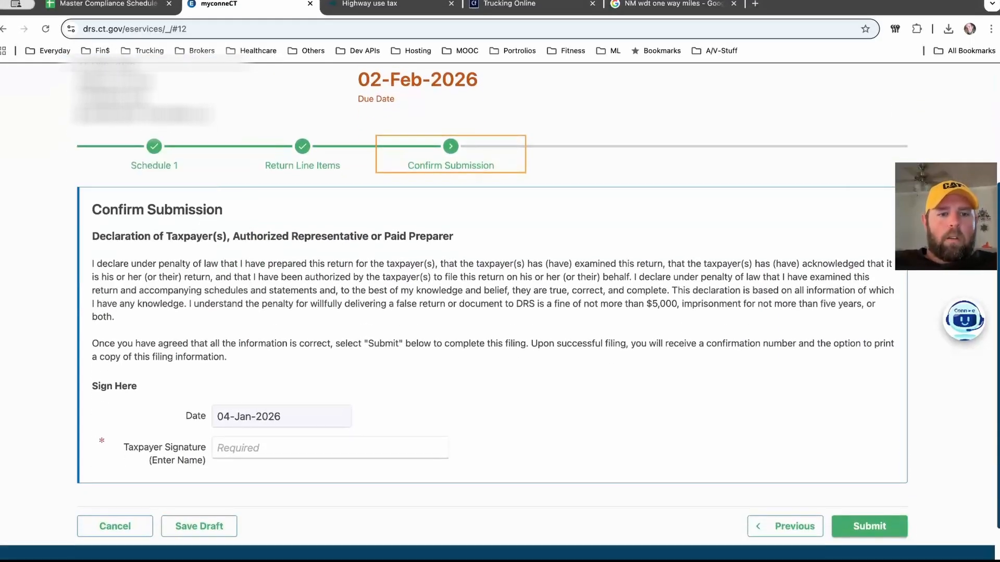
click(217, 448)
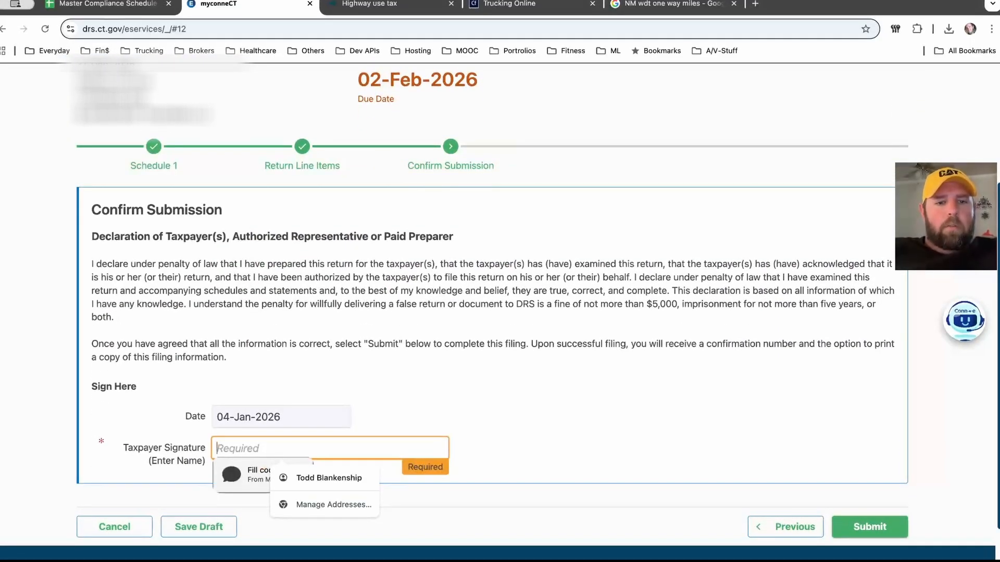
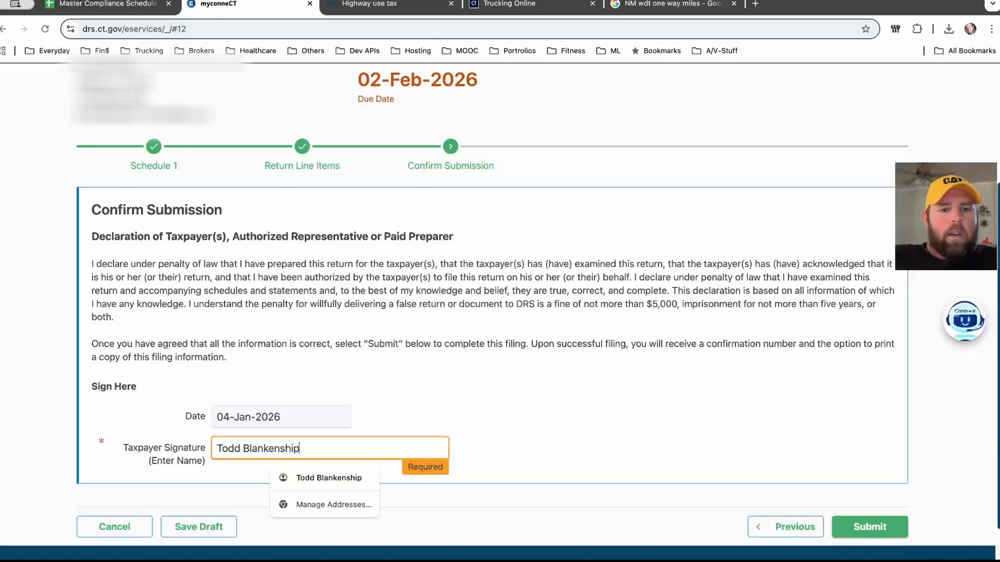
key(Tab)
scroll(498, 308, down, 1)
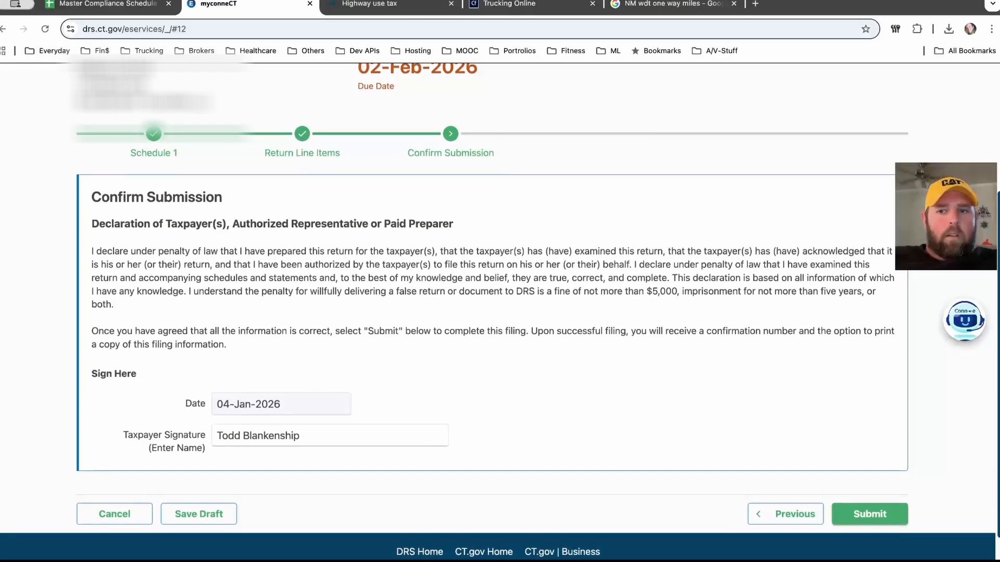
click(869, 513)
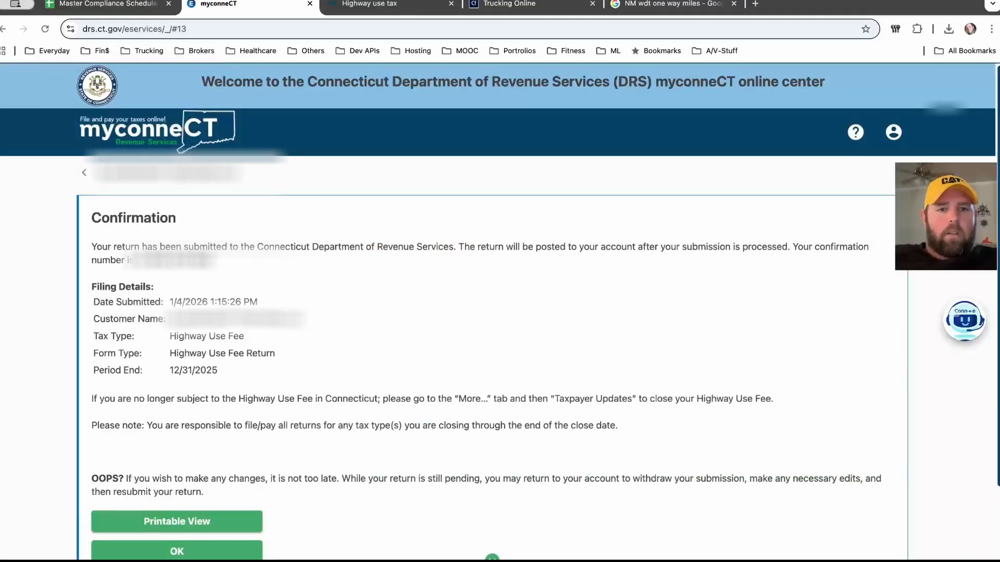
- View the Printable View PDF of the filed return, then close it
scroll(498, 312, down, 1)
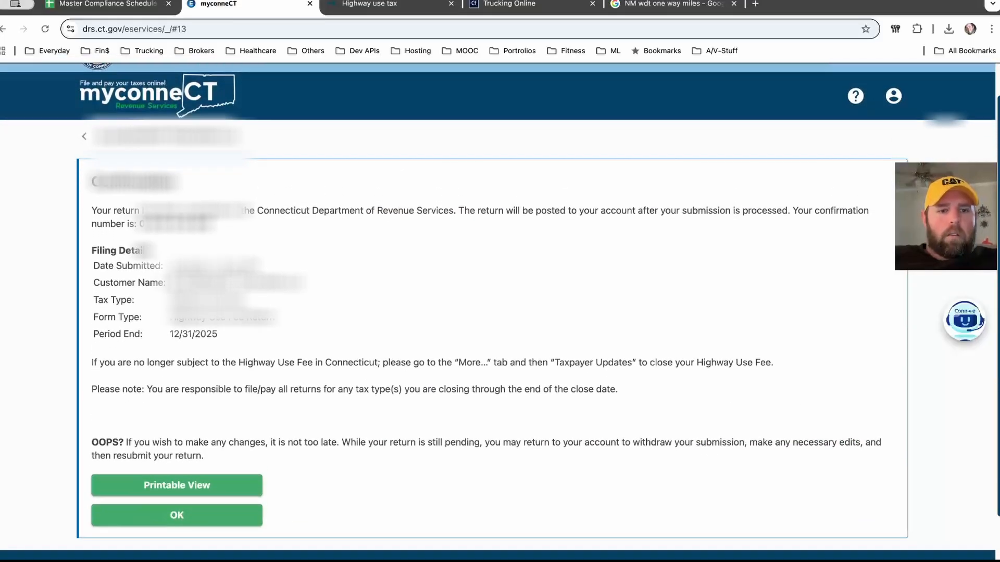
click(177, 485)
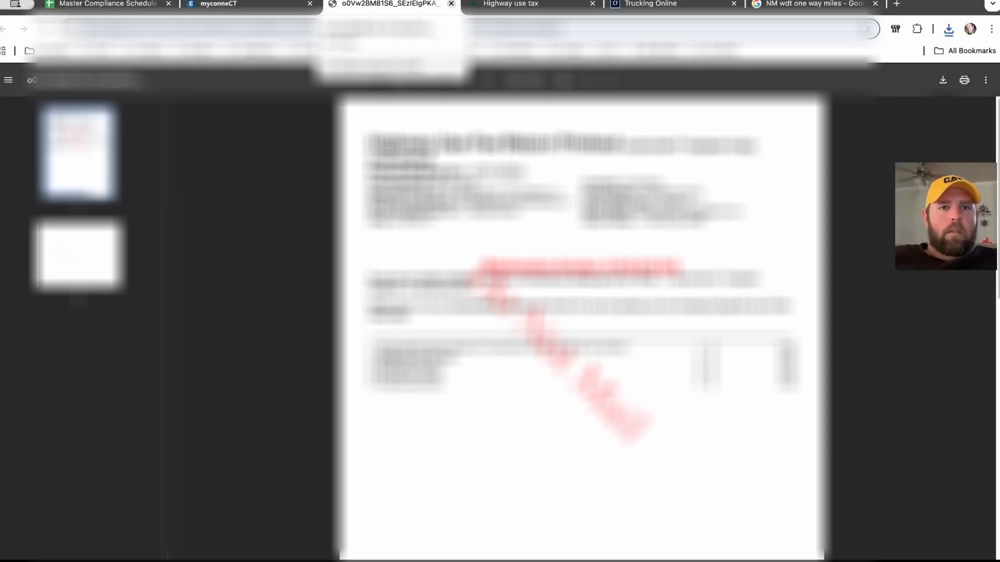
click(451, 4)
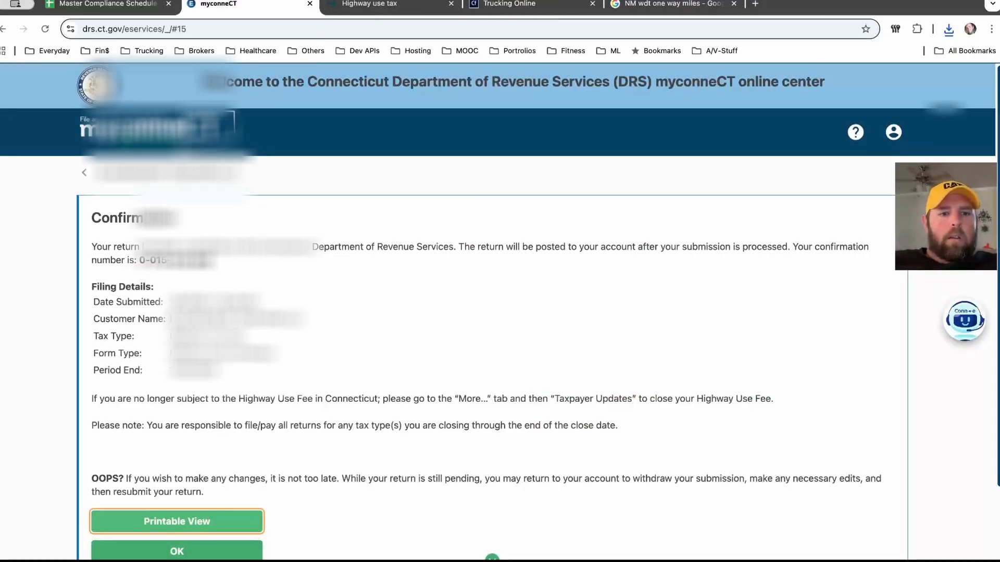
- Scroll the confirmation page, then switch to the Highway use tax browser tab
scroll(500, 313, down, 5)
scroll(500, 313, up, 5)
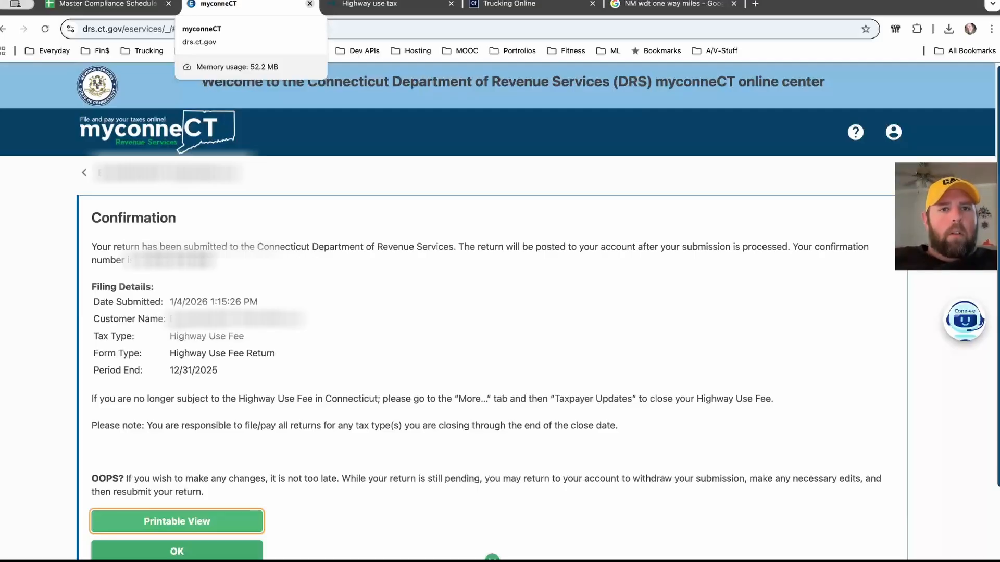
click(369, 4)
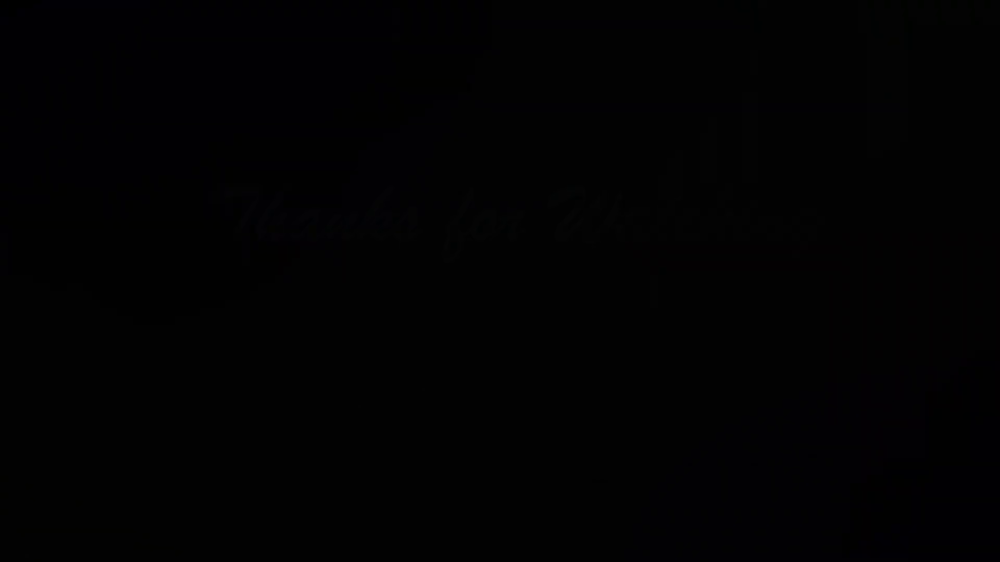